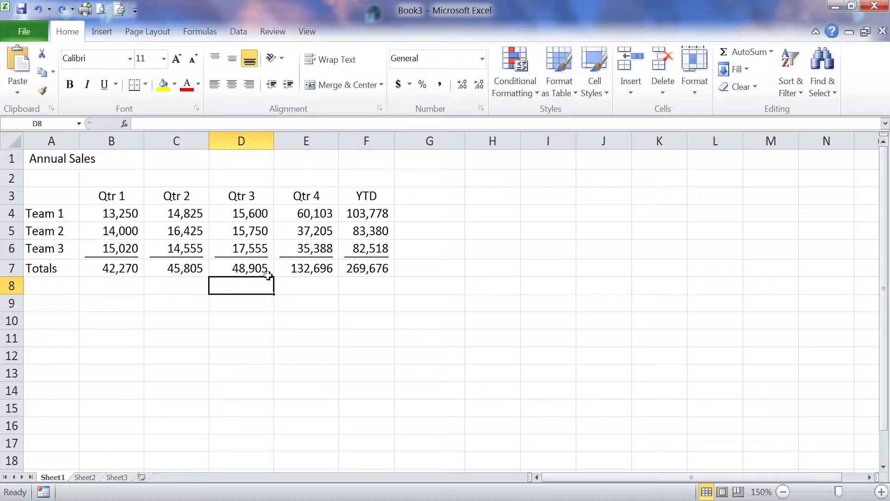
Step: Insert a blank cell at C5 using the default insert, and undo the insertion
click(185, 232)
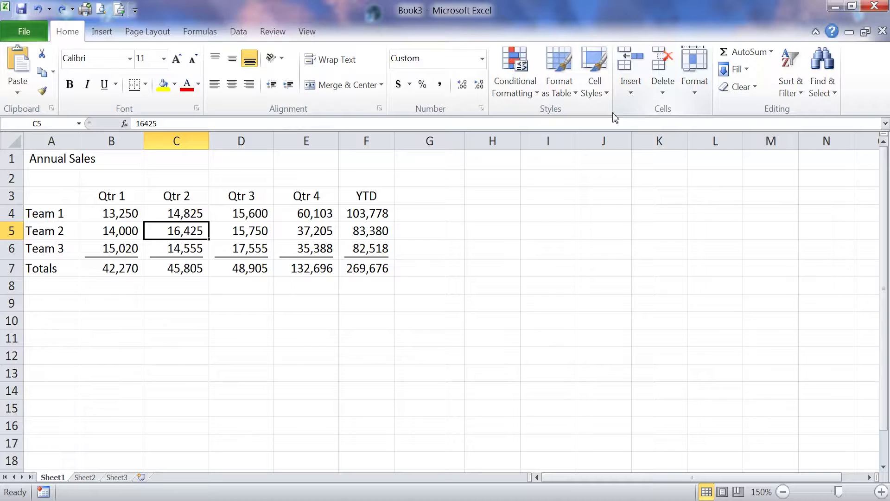
click(98, 33)
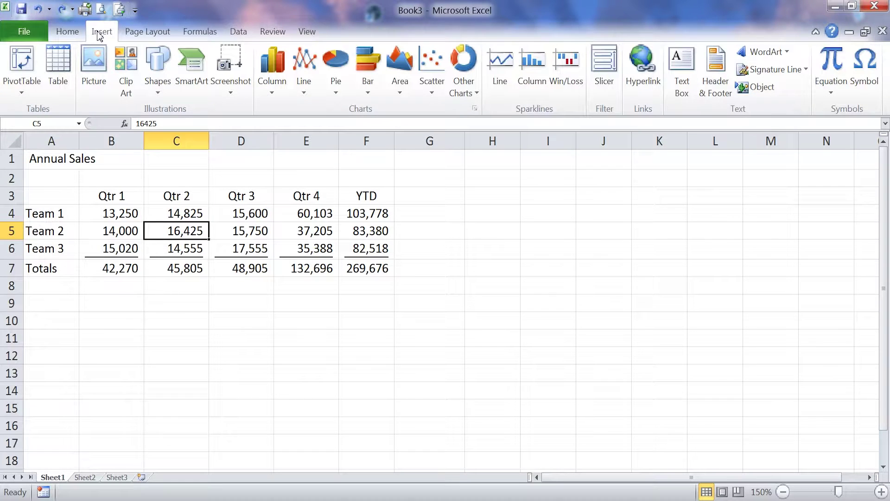
click(67, 32)
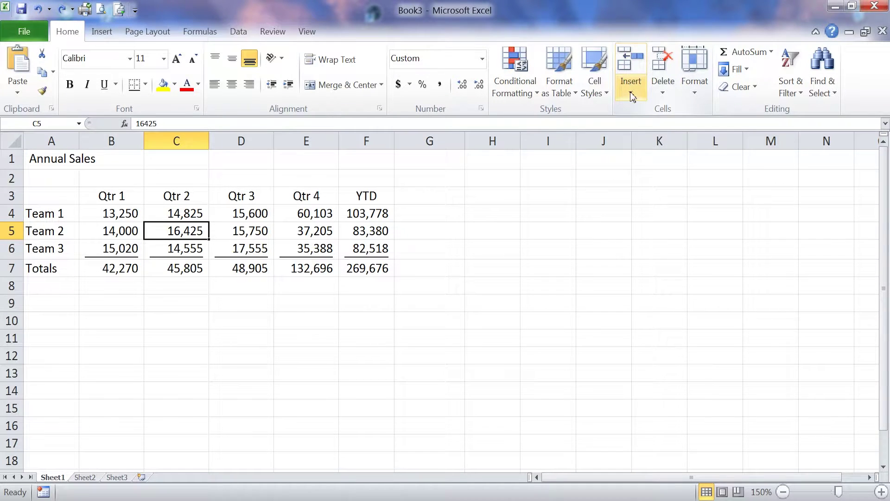
click(625, 62)
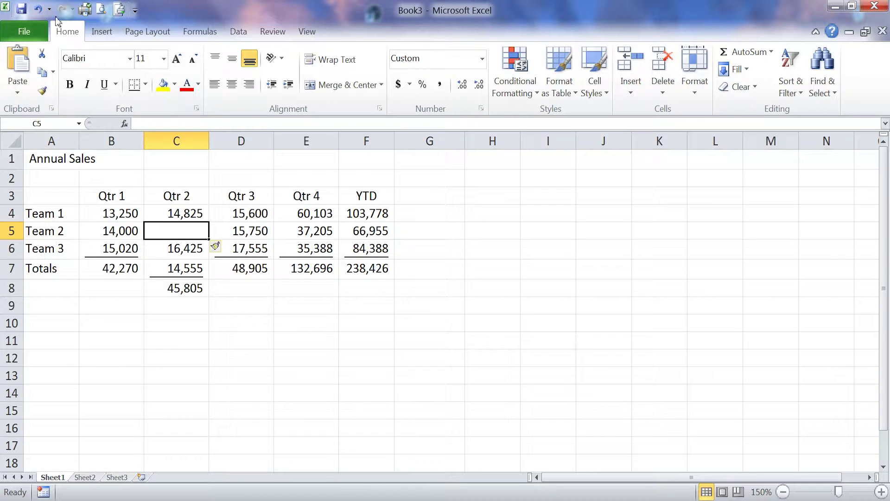
click(38, 9)
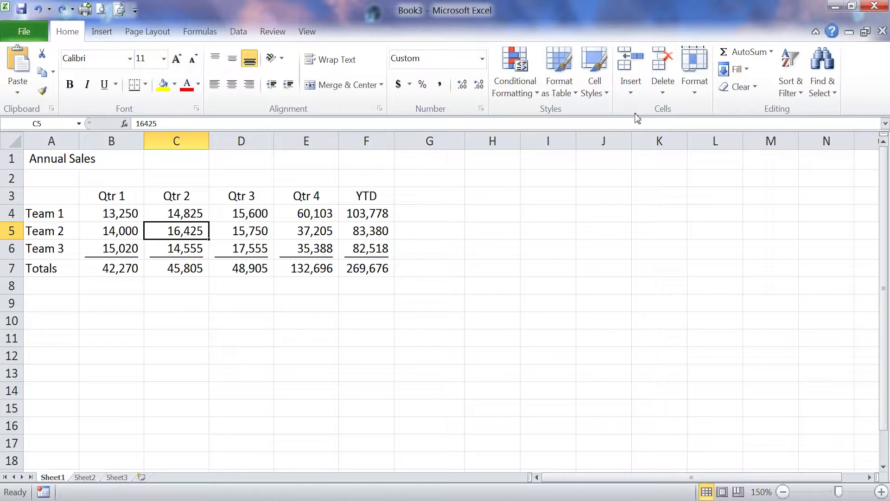
Step: Insert a cell at C5 with the Shift cells down option, and undo it
click(633, 95)
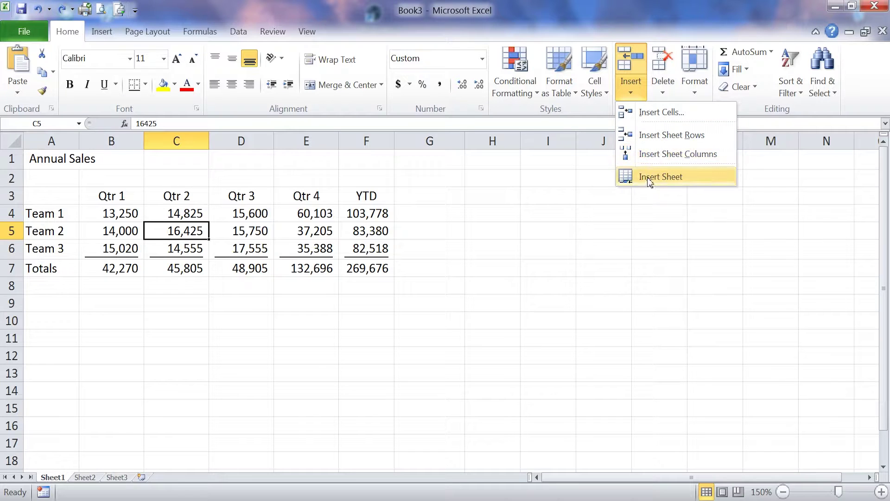
click(653, 116)
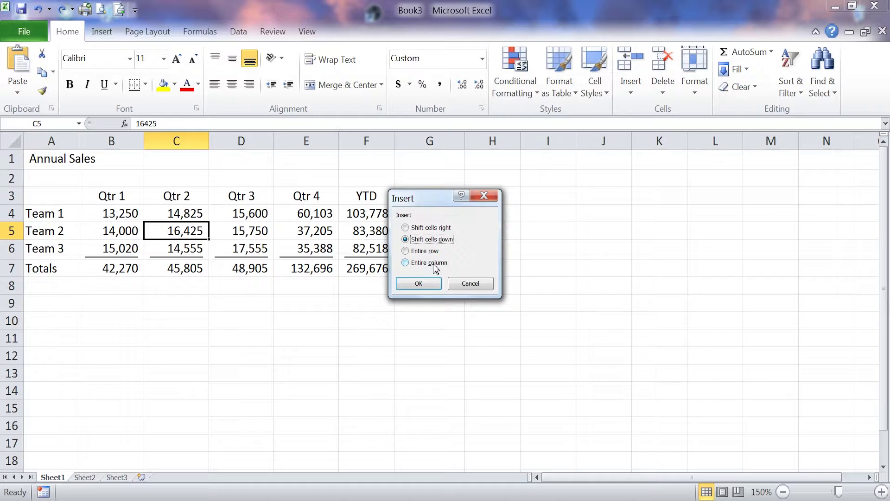
click(419, 283)
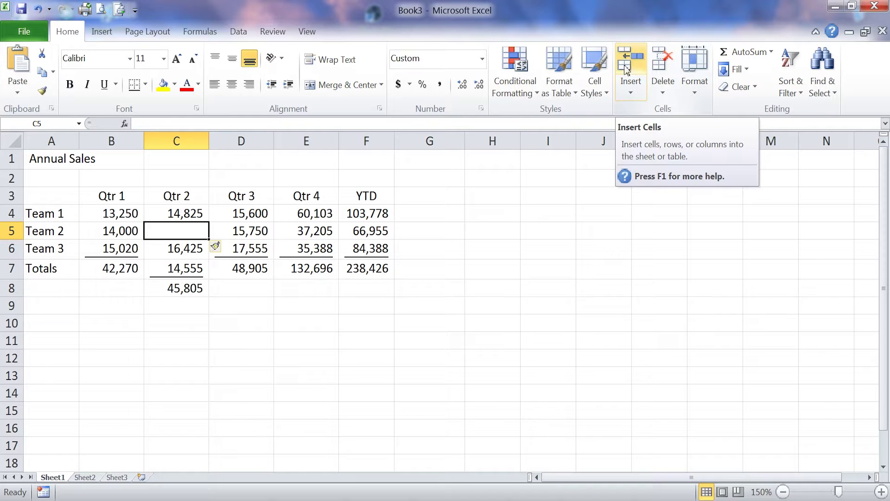
click(37, 9)
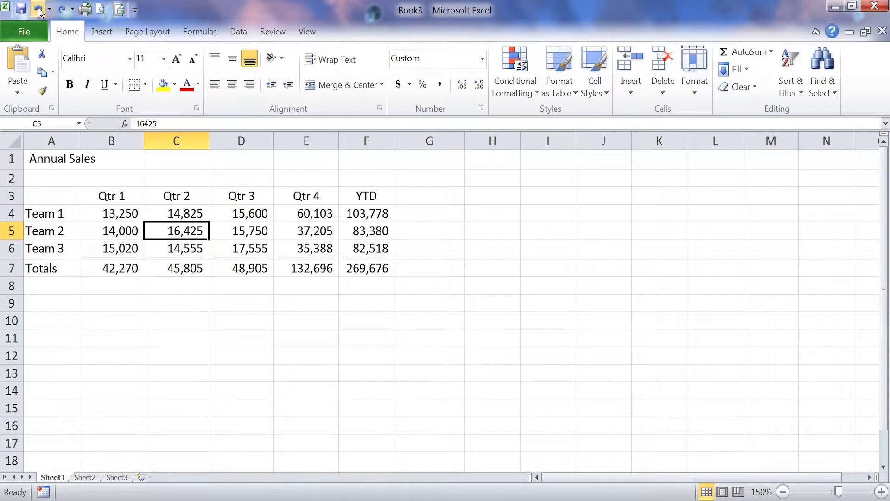
Step: Insert an entire row at cell C5, above the Team 2 row, and undo the insertion
click(630, 95)
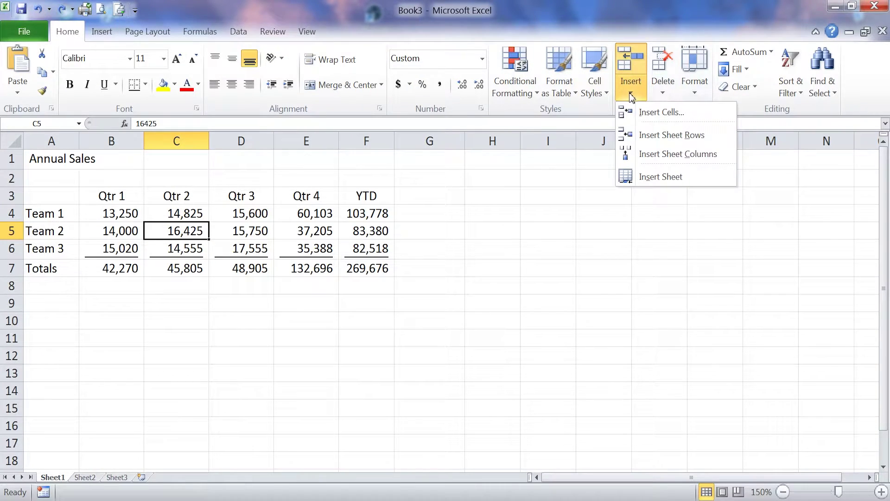
click(656, 121)
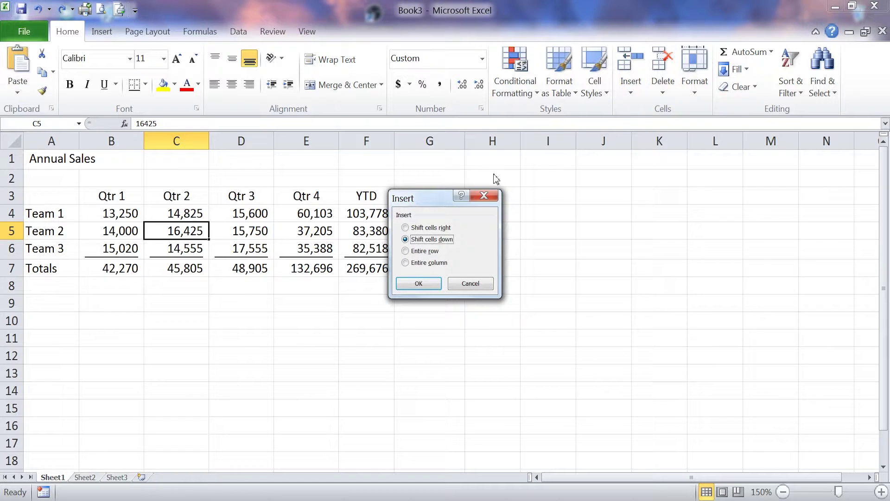
click(406, 250)
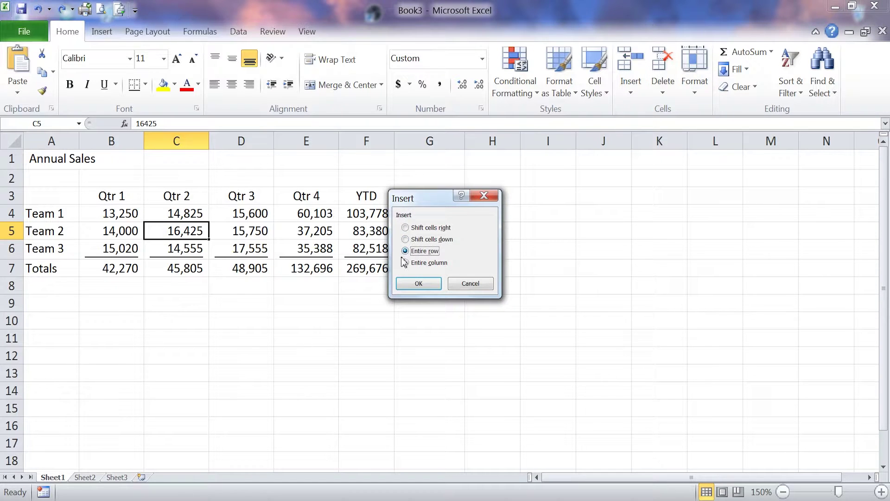
click(411, 284)
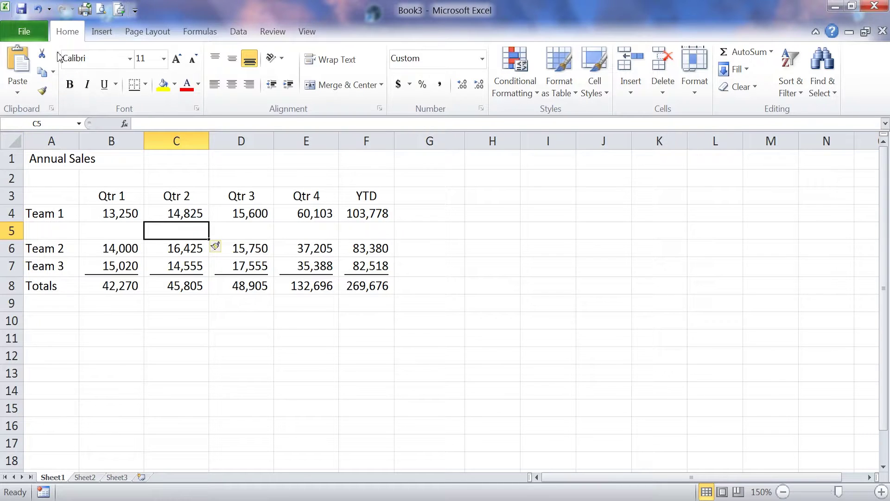
click(38, 10)
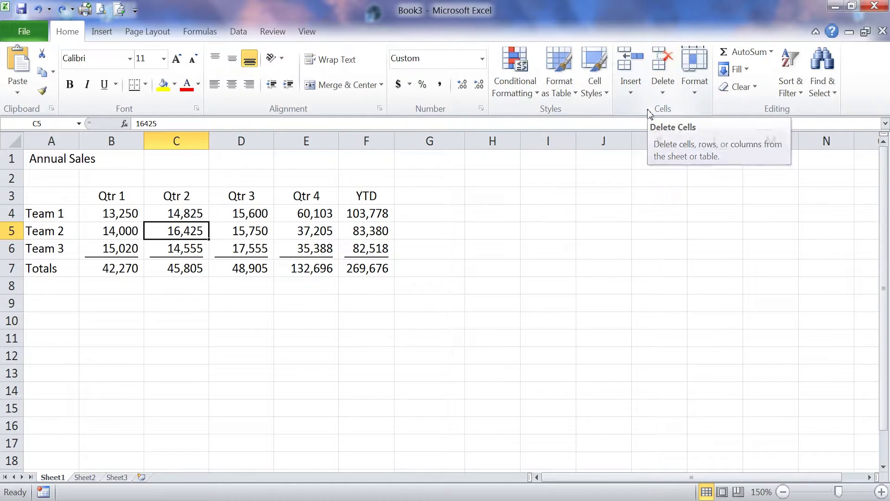
Step: Delete the whole sheet column containing C5 (Qtr 2), and undo the deletion
click(663, 95)
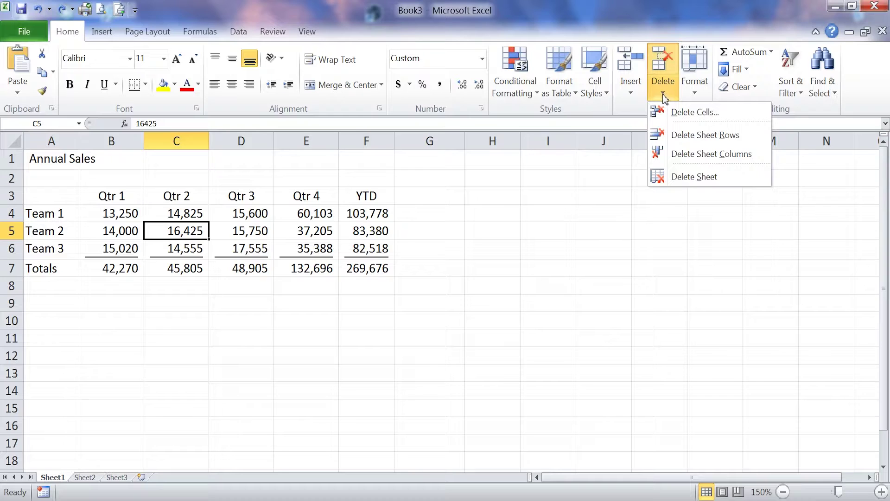
click(685, 156)
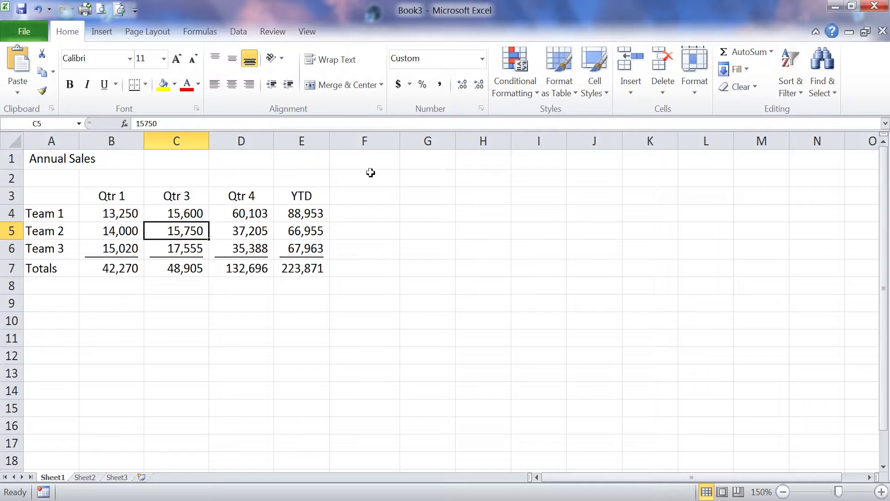
click(38, 9)
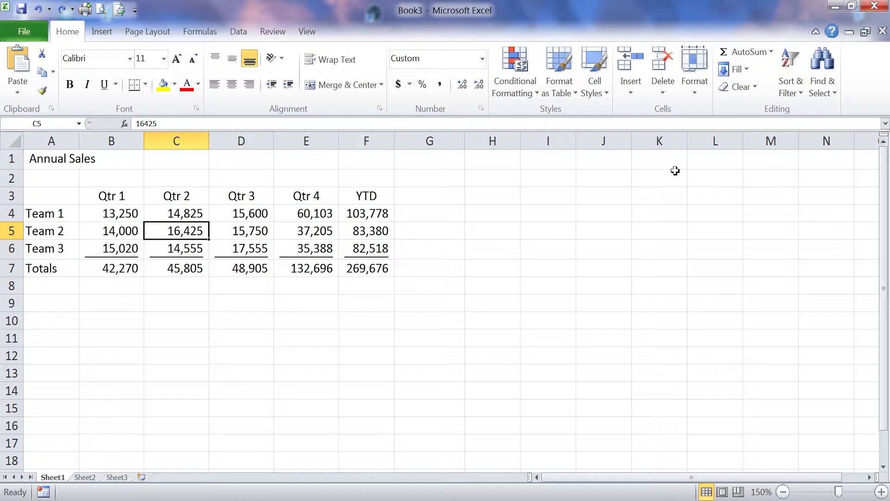
Step: Delete the Team 2 row from cell C5 with the Entire row option, and undo the deletion
click(669, 95)
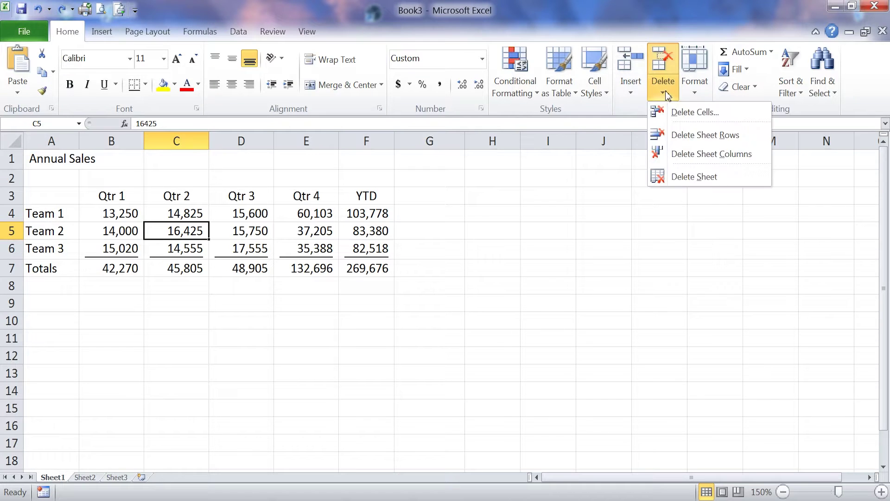
click(694, 113)
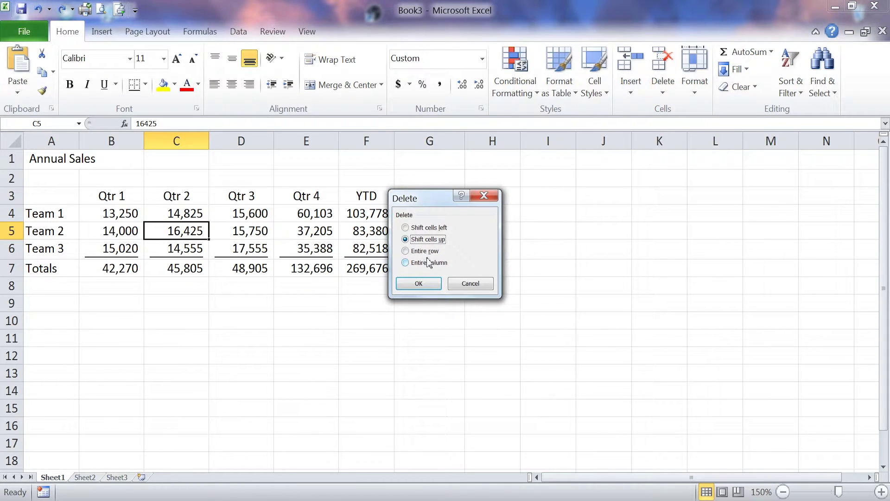
click(424, 252)
click(422, 284)
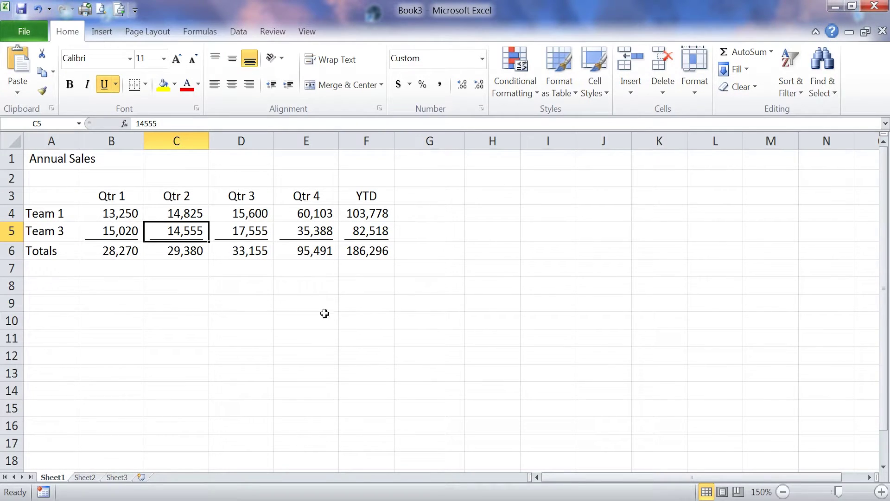
click(38, 10)
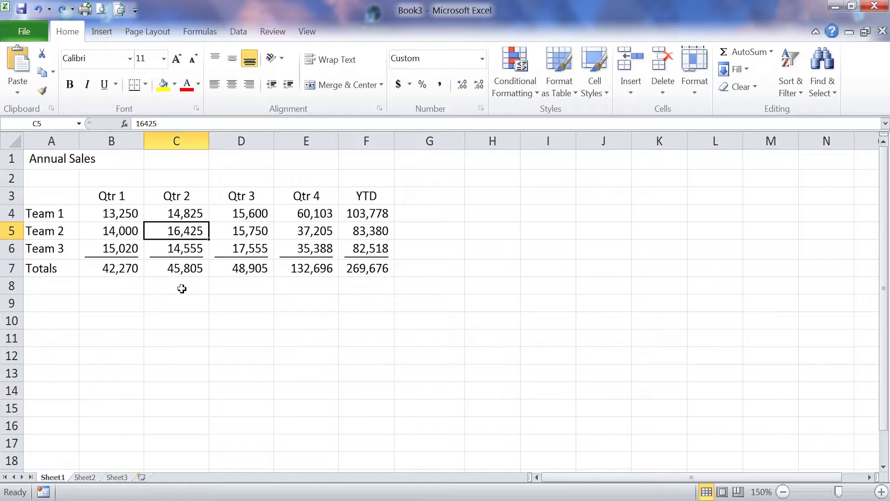
Step: View the Insert options and the Delete options for cell C5, cancelling each of them
right_click(173, 233)
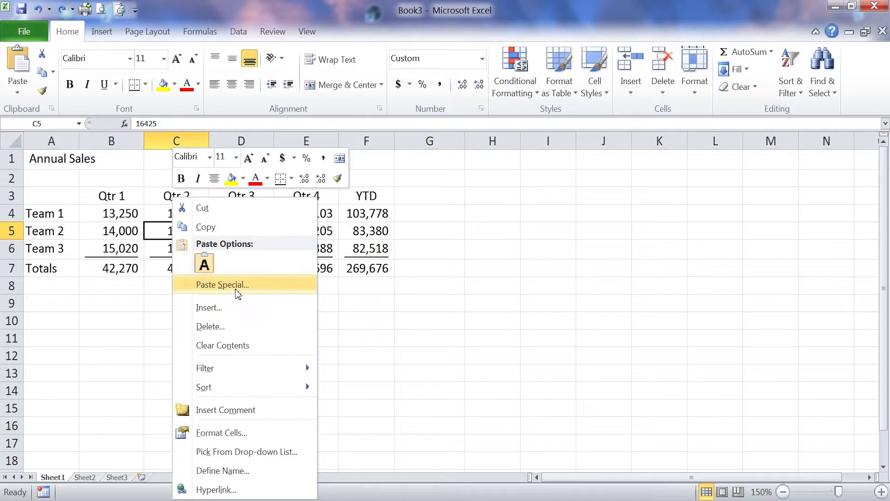
click(209, 307)
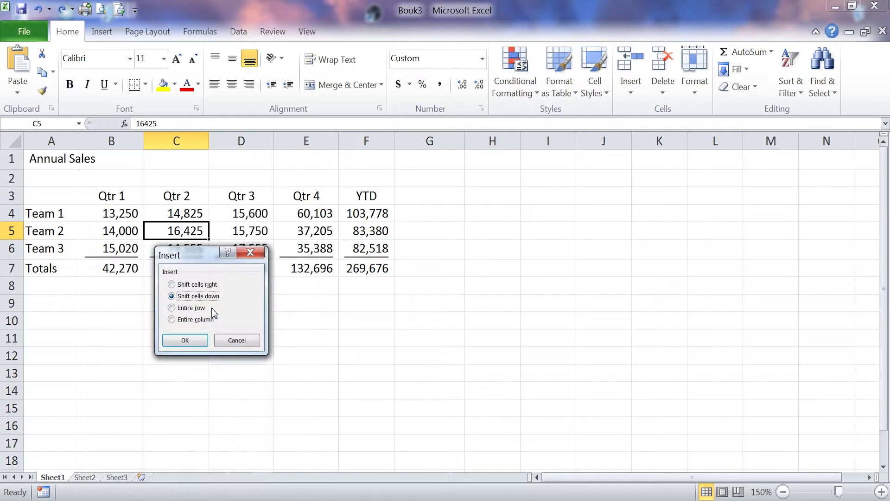
click(234, 342)
right_click(184, 245)
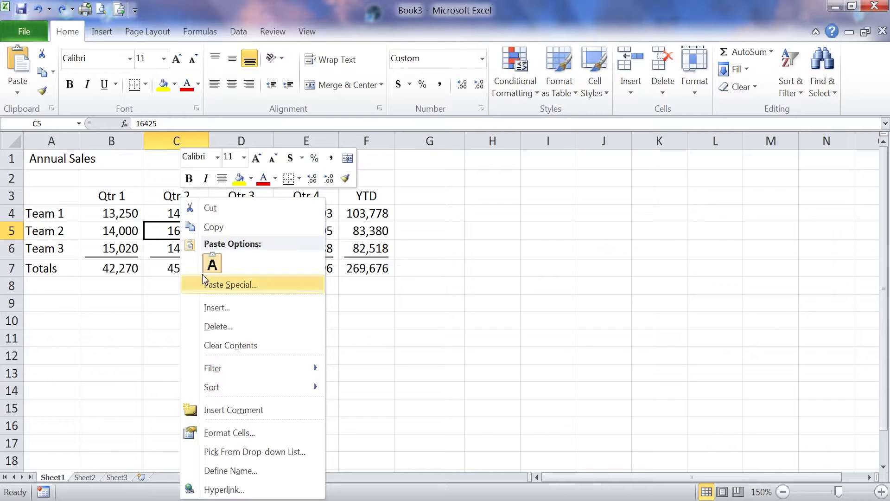
click(226, 327)
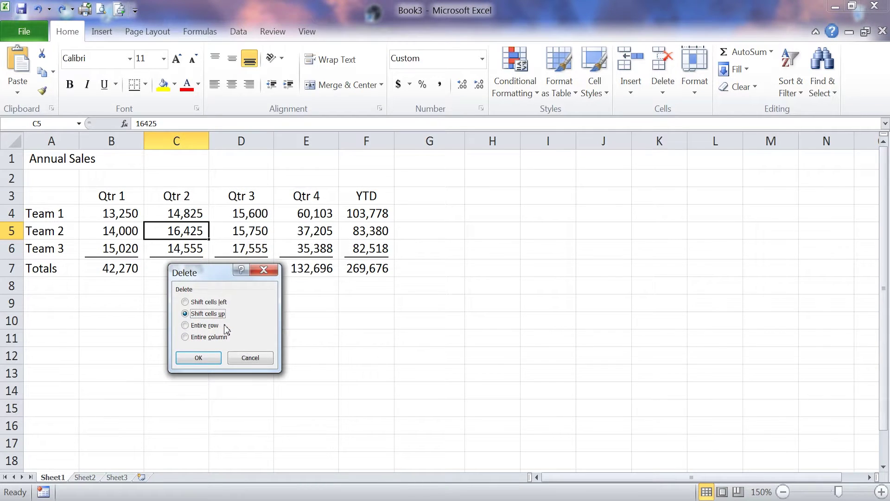
click(249, 358)
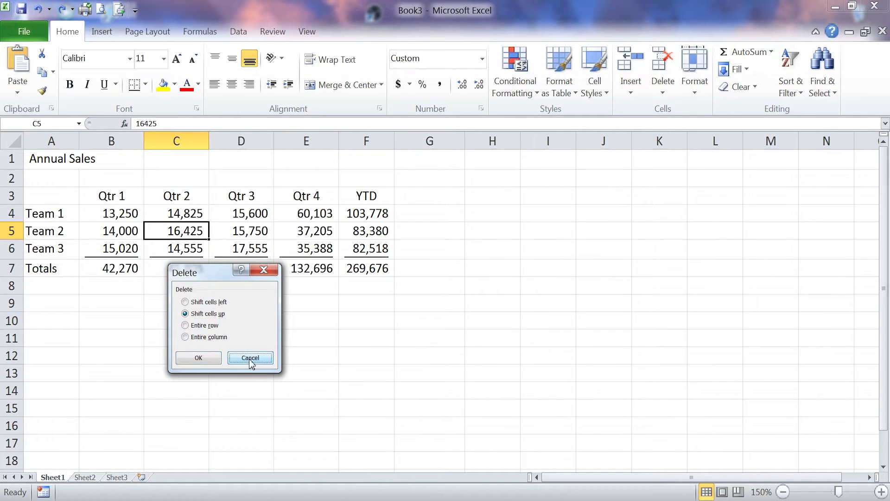
right_click(180, 243)
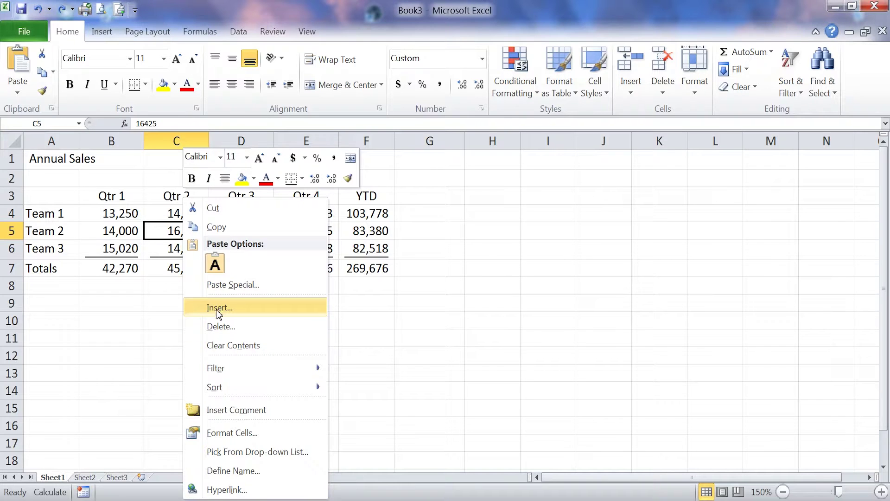
click(155, 303)
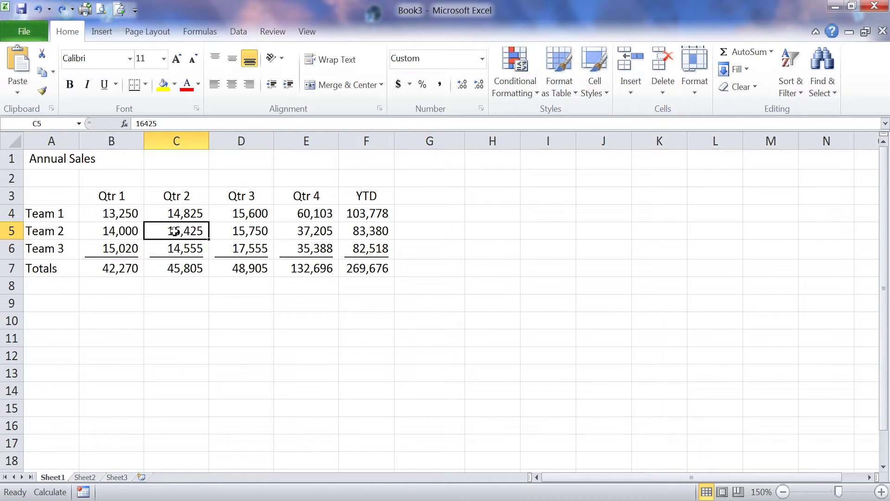
Step: Insert cells at C5:C6 with the Shift cells right option, and undo the insertion
drag(174, 231, 180, 248)
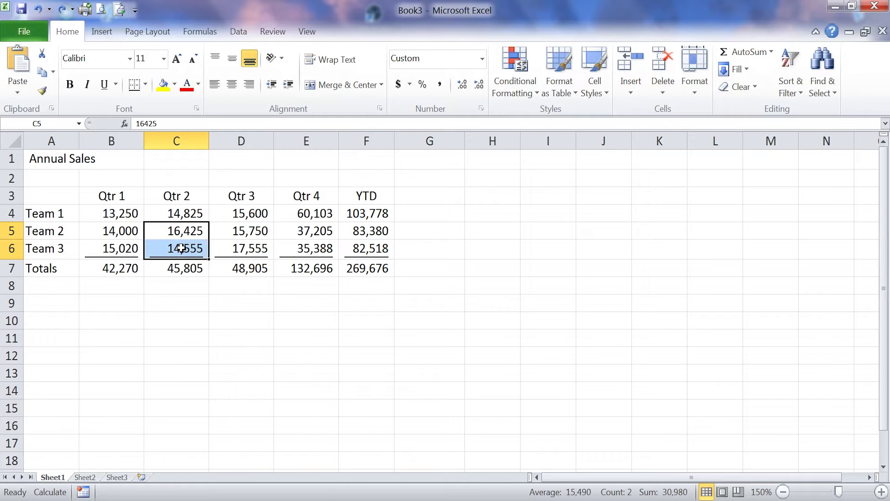
right_click(181, 248)
click(223, 307)
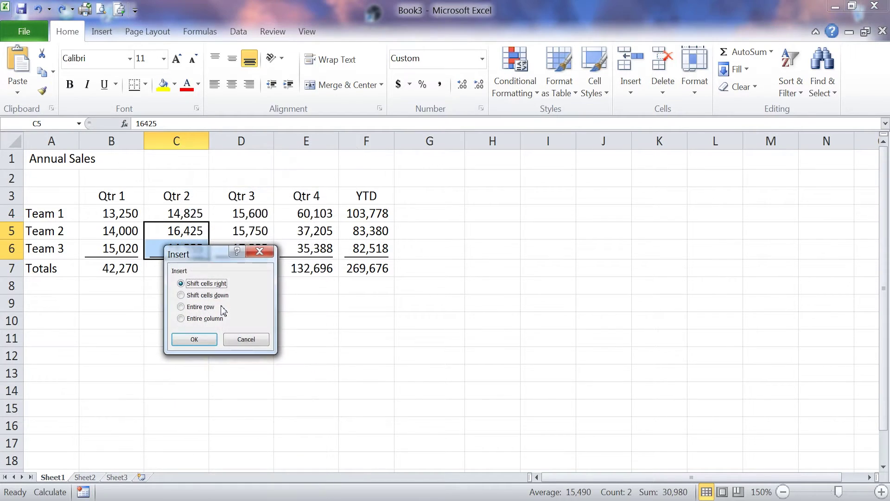
click(200, 340)
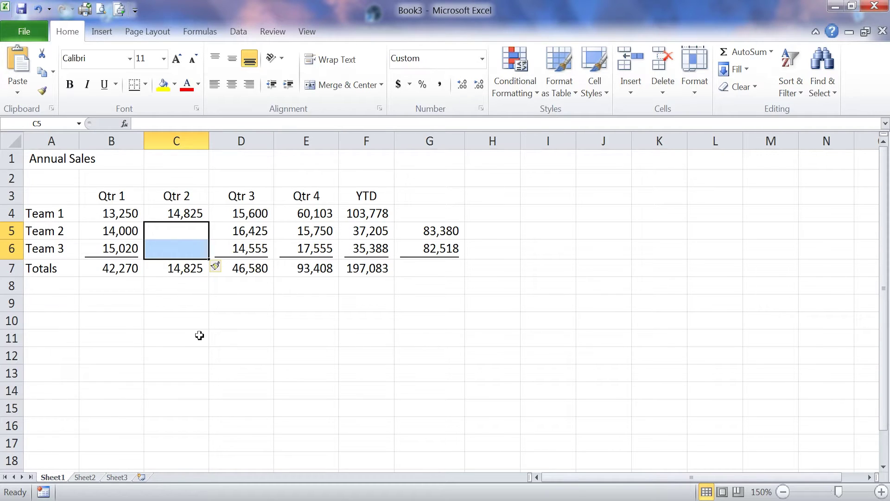
click(38, 8)
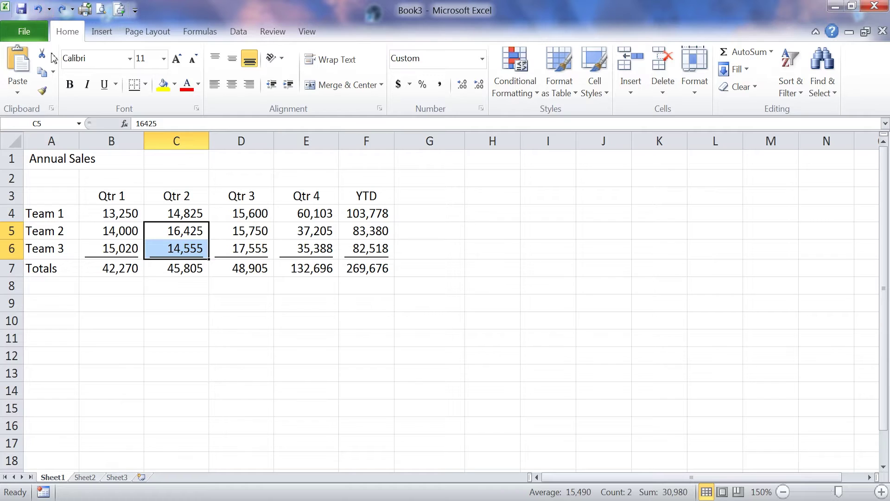
Step: Insert cells at the non-adjacent cells D5 and F5 together with the Shift cells down option
click(216, 230)
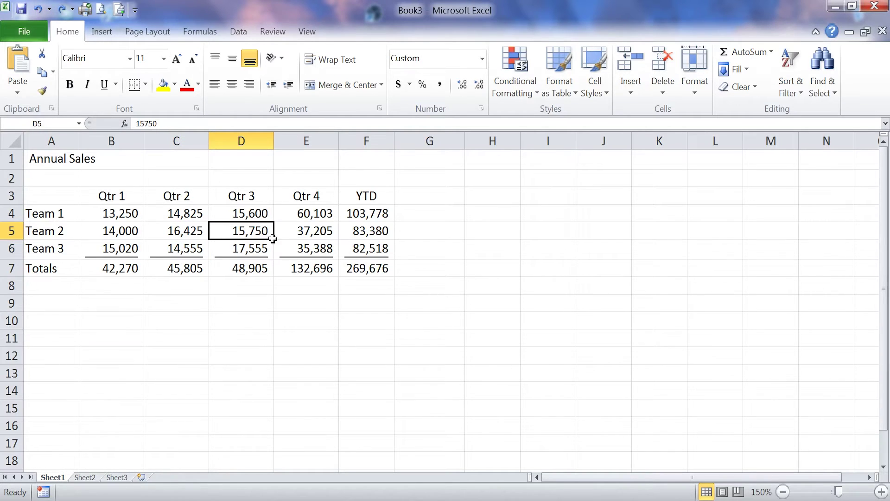
ctrl+click(376, 237)
right_click(373, 238)
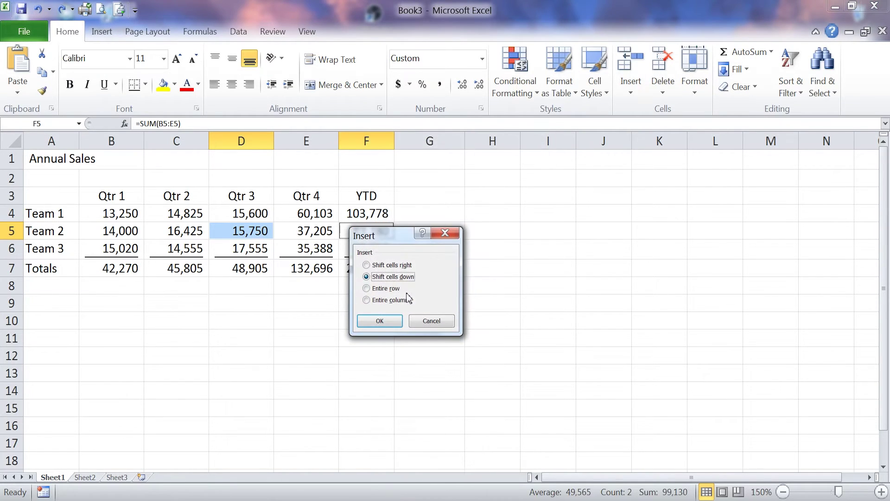
click(382, 317)
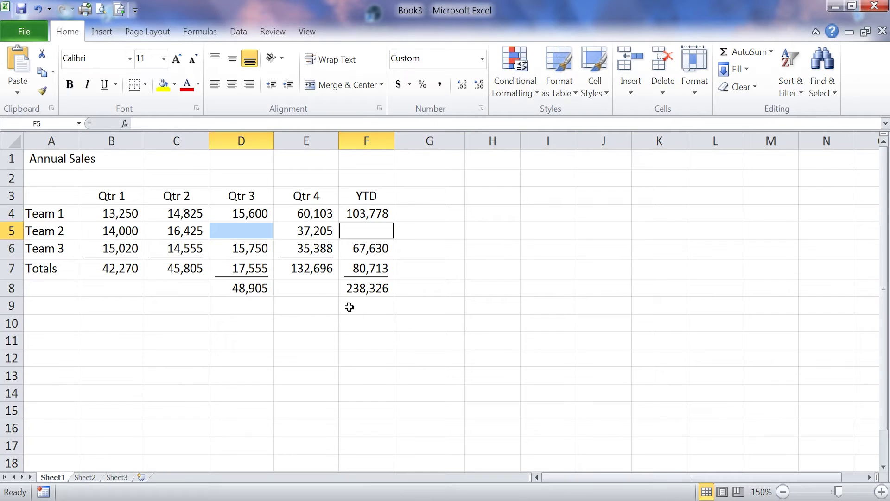
Step: Undo the insertion of cells at D5 and F5
click(37, 9)
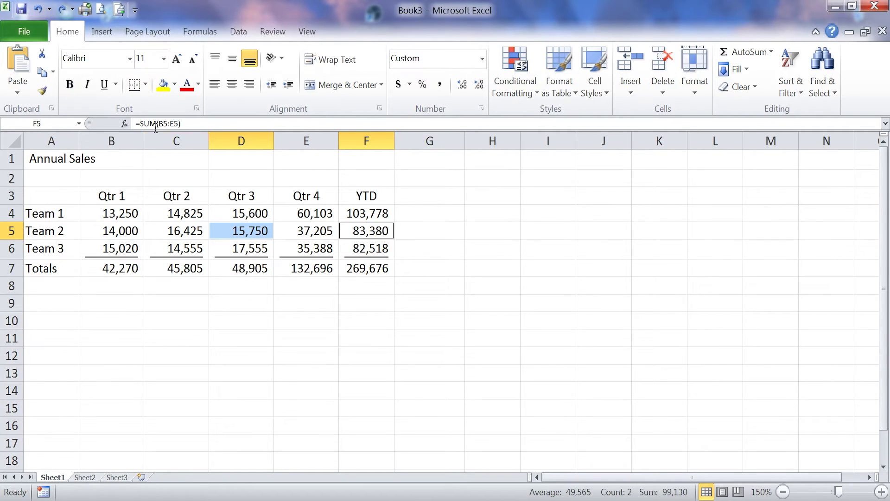
Step: Insert cells at the non-adjacent cells B4, C5 and D6 together with the Shift cells down option, and undo the insertion
click(121, 215)
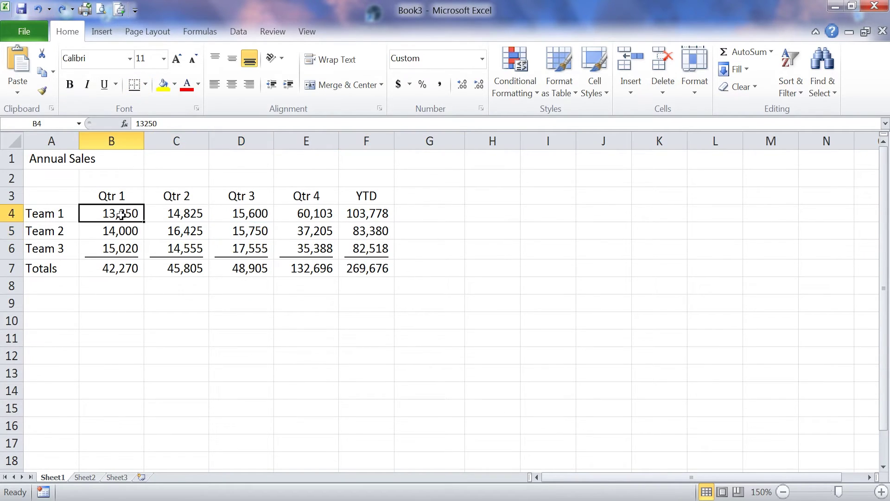
ctrl+click(192, 239)
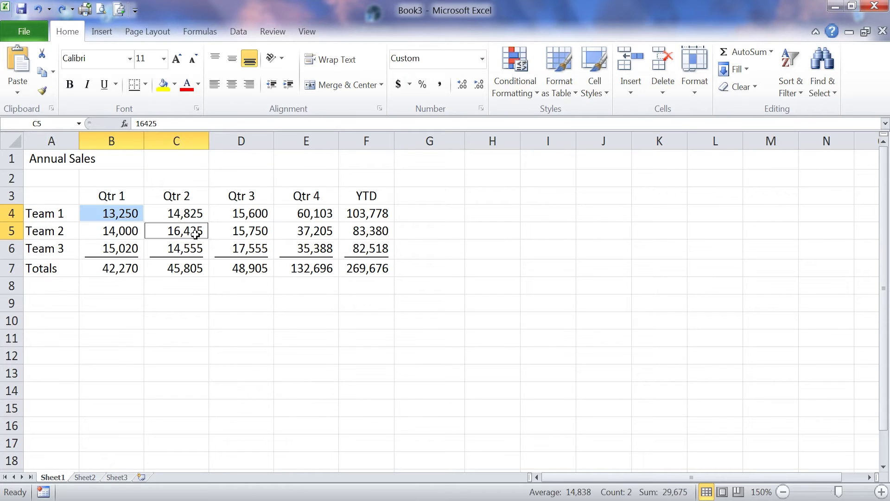
ctrl+click(243, 254)
right_click(246, 258)
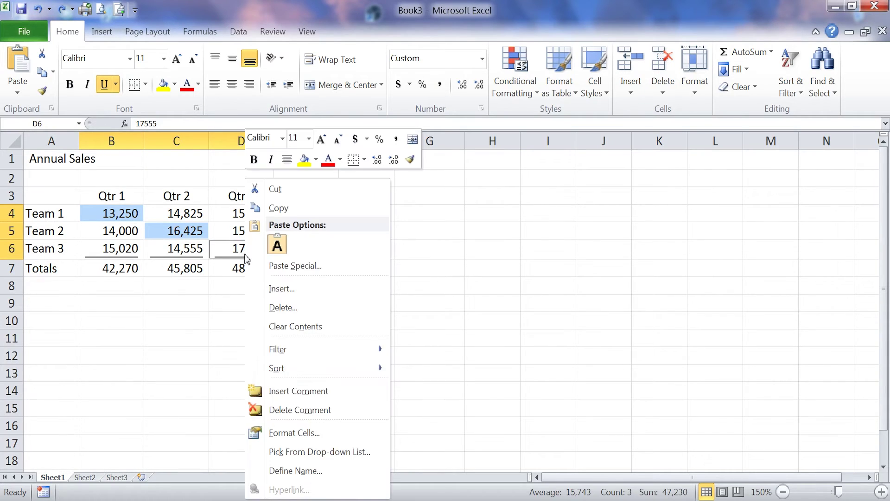
click(284, 291)
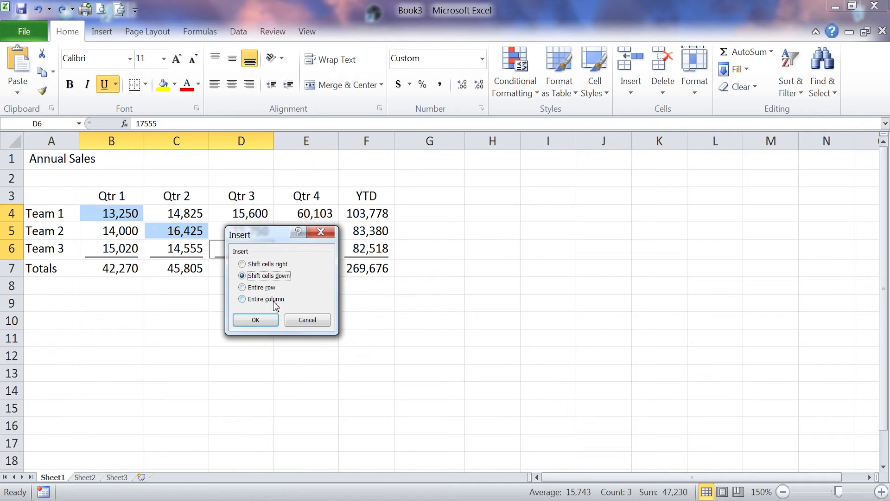
click(257, 320)
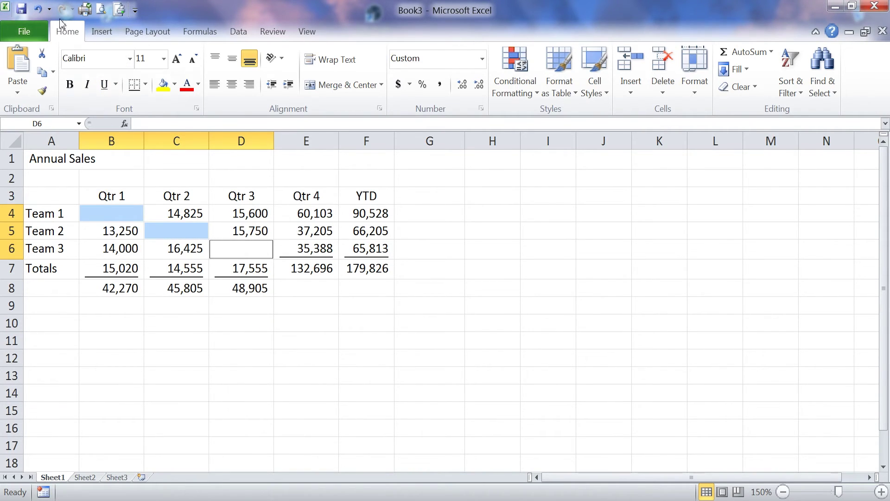
click(39, 9)
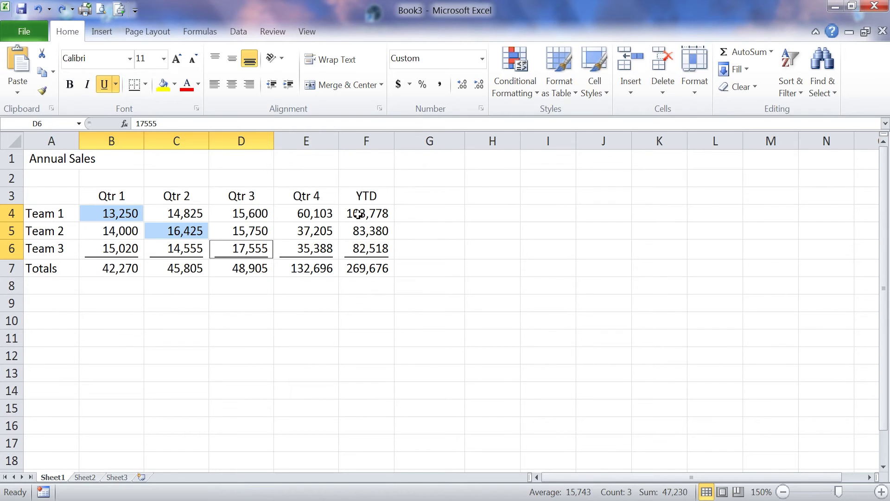